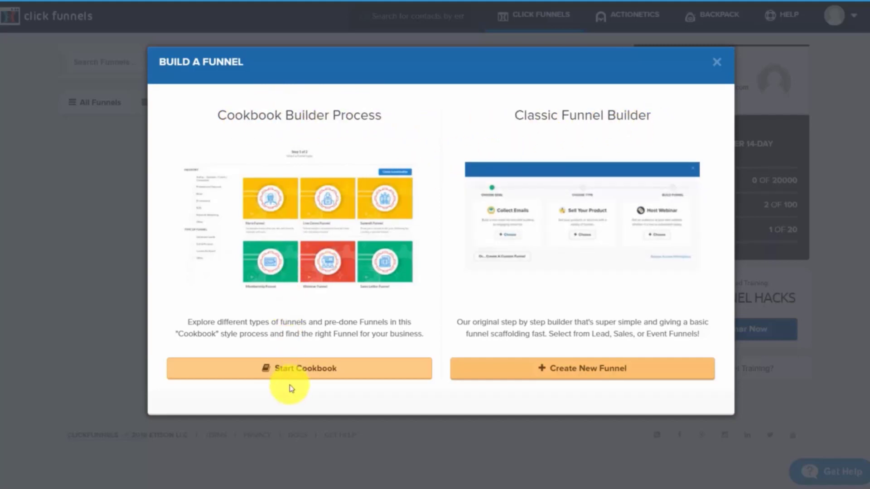
# Start the Cookbook and browse the funnel-type grid, from Lead Magnet to 2-Step Tripwire Funnel
pyautogui.click(298, 371)
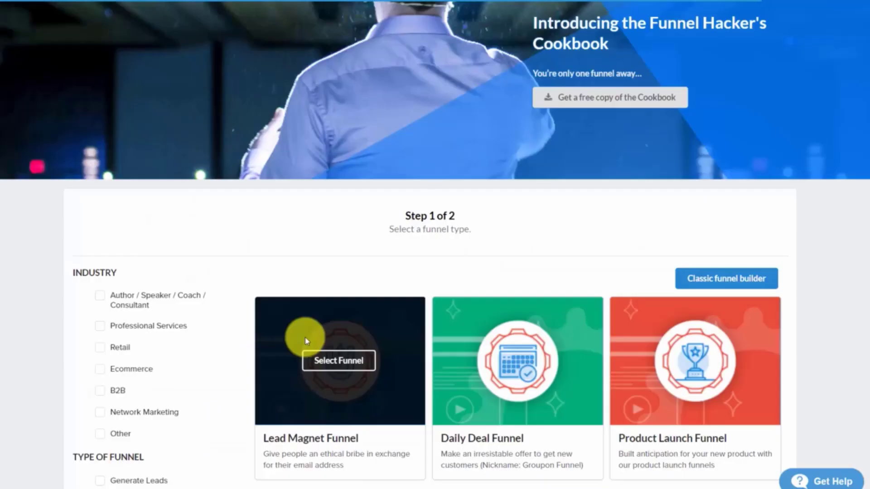
pyautogui.scroll(-4, 295, 365)
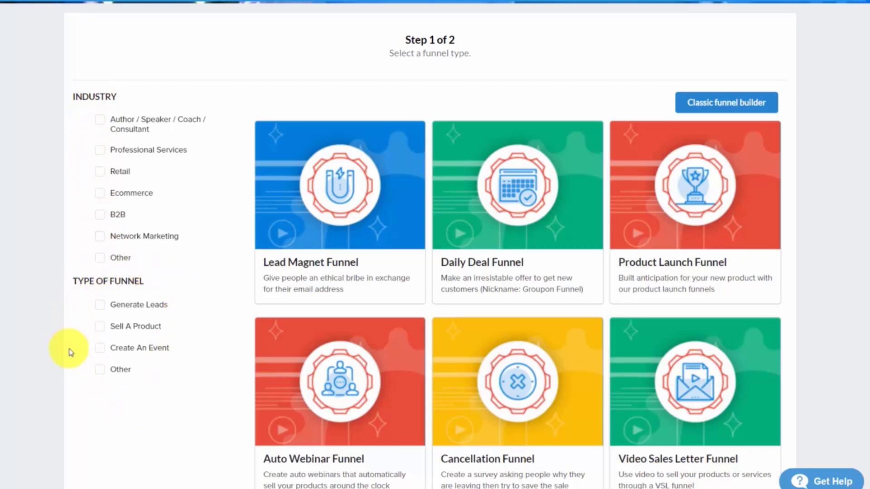
pyautogui.scroll(-15, 122, 345)
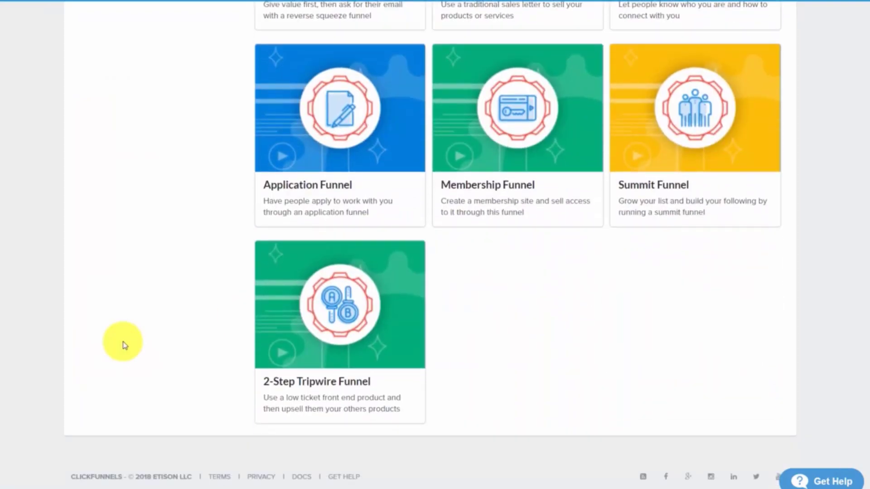
pyautogui.scroll(15, 125, 346)
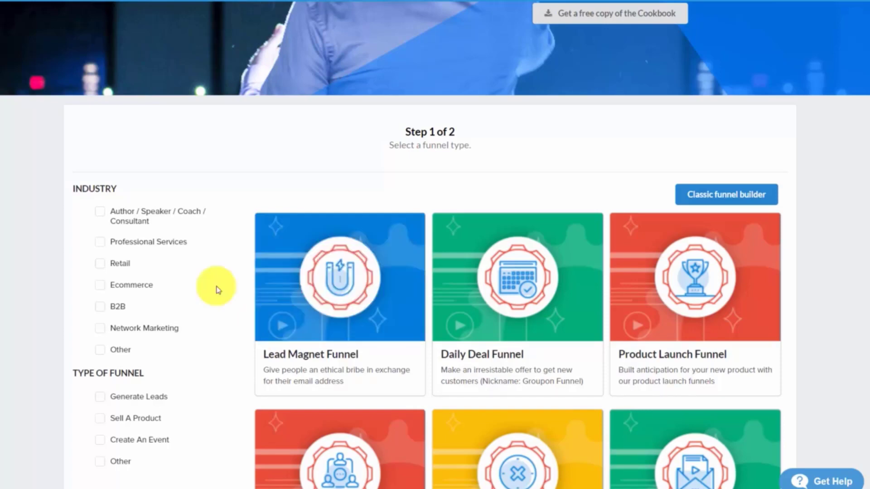
pyautogui.scroll(-1, 213, 311)
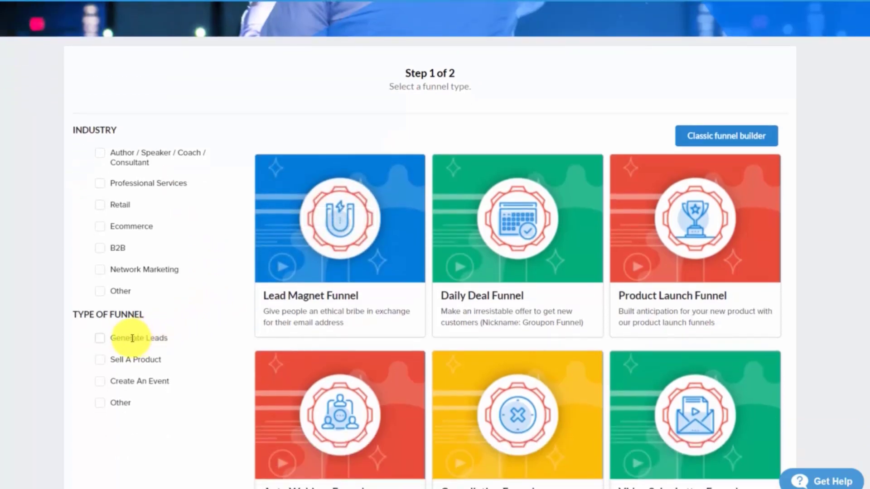
# Filter to Generate Leads and I Want Their Contact Info, then choose the Lead Magnet Funnel
pyautogui.click(100, 340)
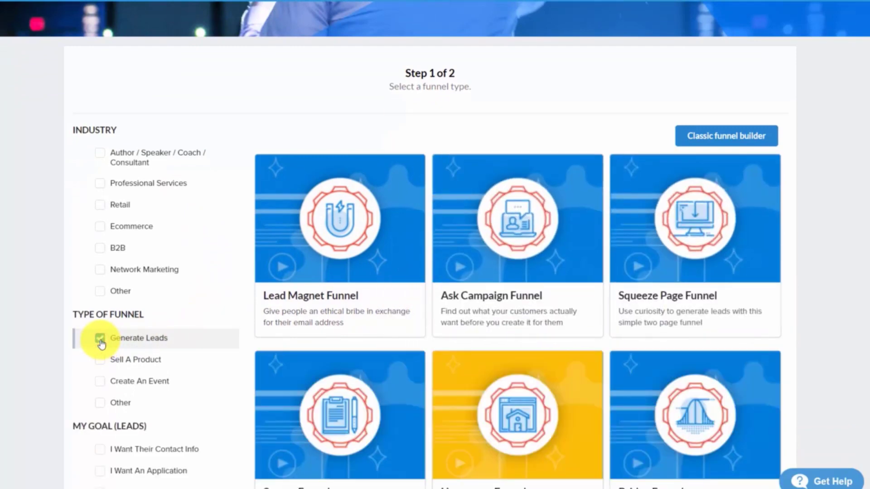
pyautogui.scroll(-2, 228, 287)
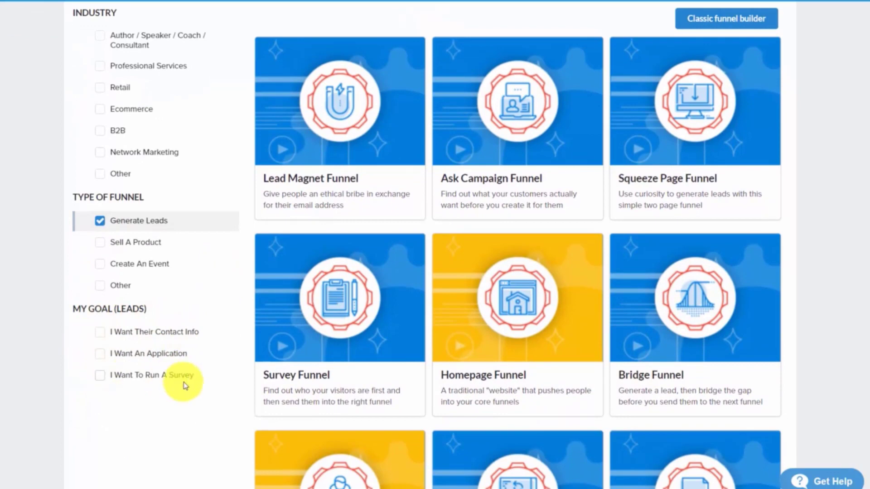
pyautogui.click(101, 337)
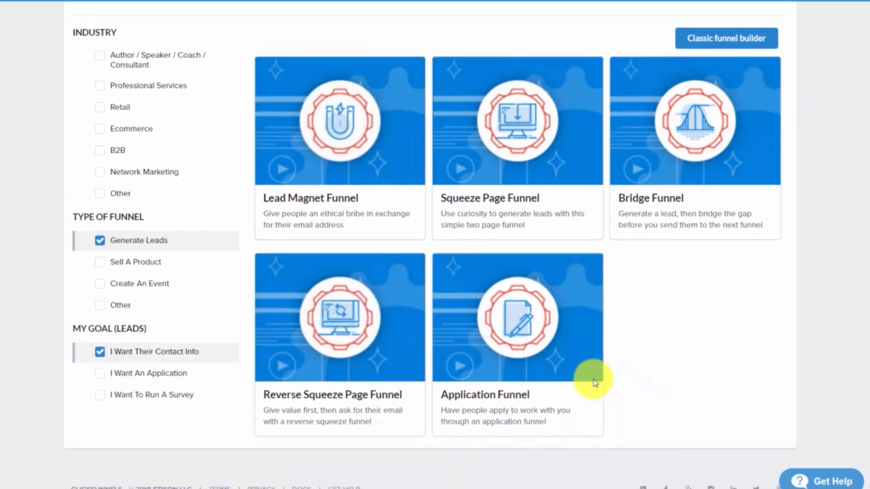
pyautogui.scroll(1, 594, 378)
pyautogui.scroll(-1, 596, 377)
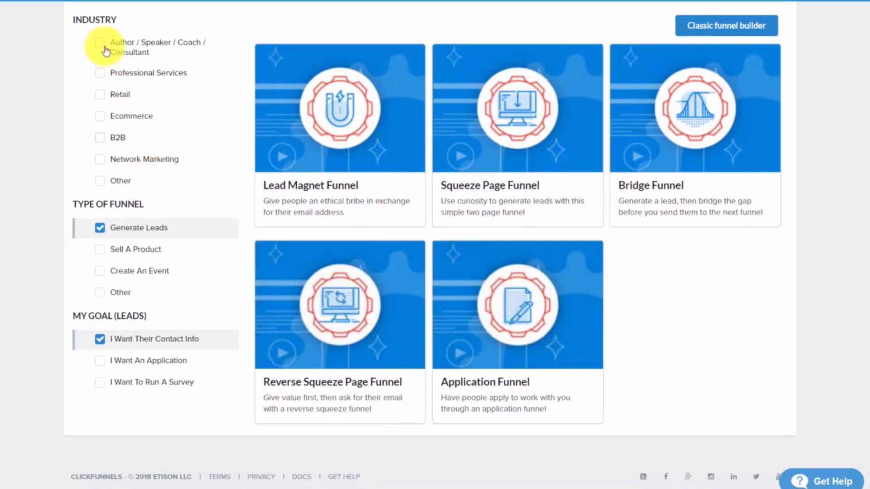
pyautogui.click(102, 45)
pyautogui.click(101, 45)
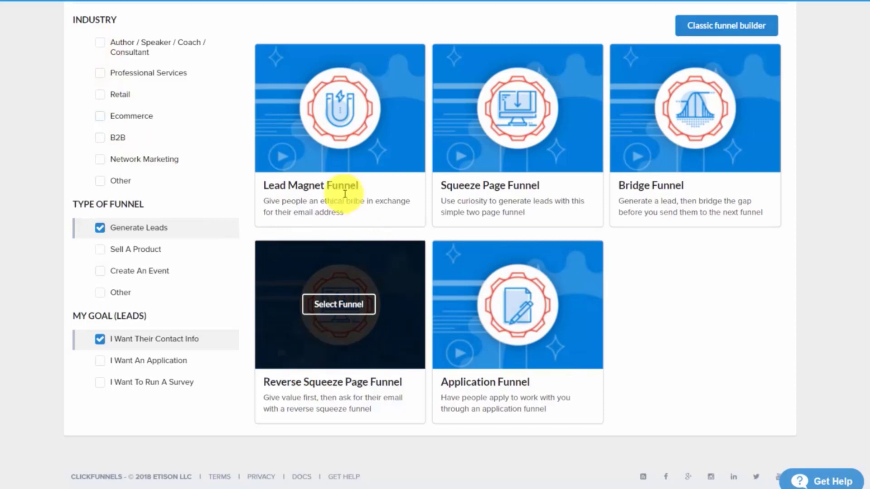
pyautogui.click(338, 114)
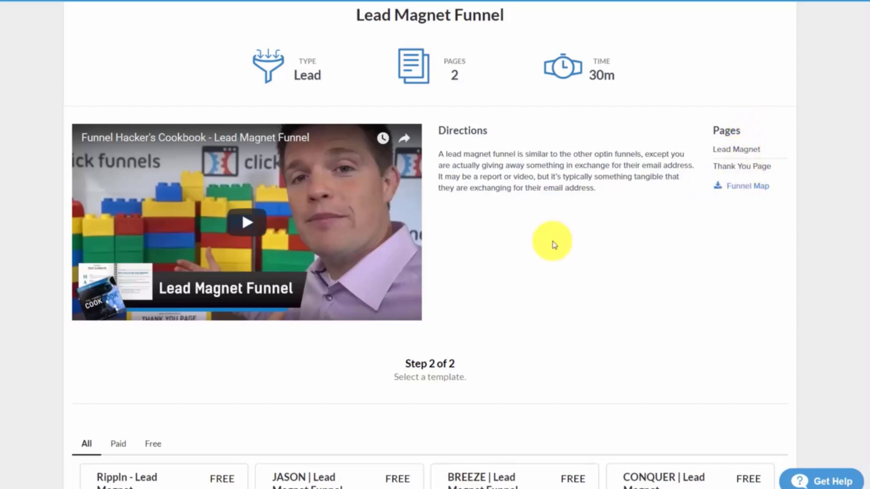
# Browse the Lead Magnet Funnel templates and open the free Rippln - Lead Magnet template
pyautogui.scroll(-8, 554, 245)
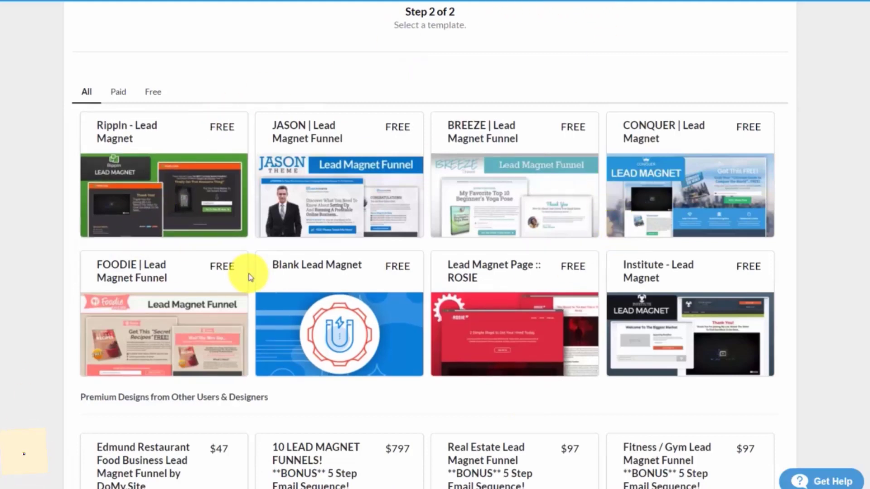
pyautogui.scroll(-6, 217, 247)
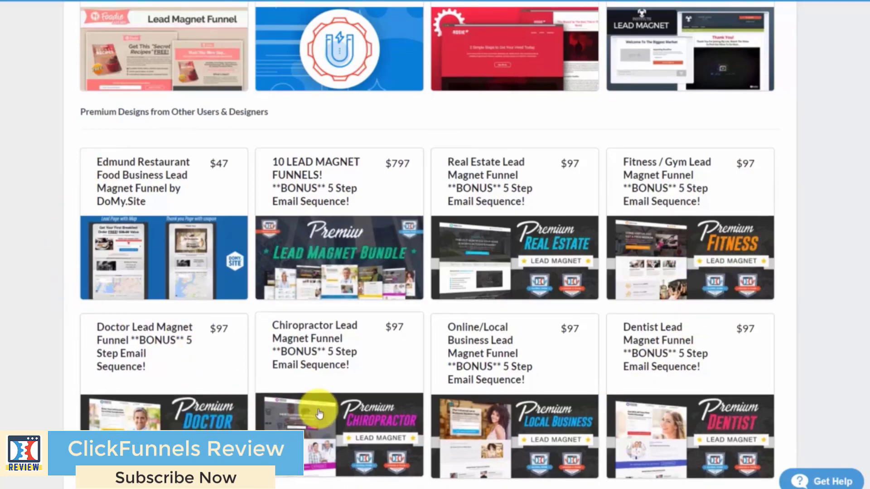
pyautogui.scroll(9, 318, 413)
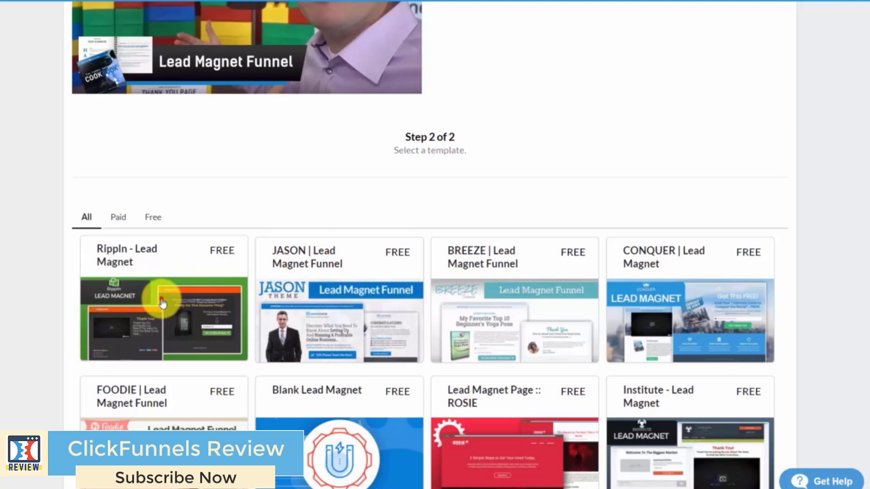
pyautogui.click(162, 303)
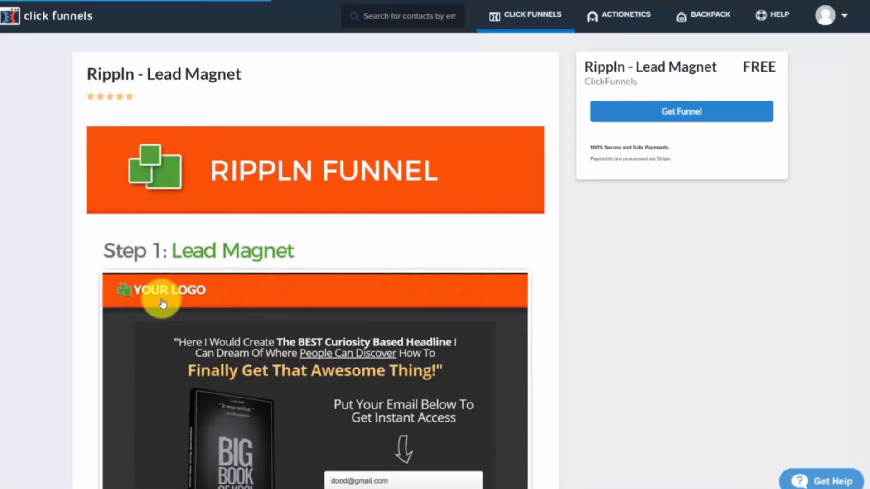
# Get the Rippln - Lead Magnet template as a new two-step funnel
pyautogui.click(669, 112)
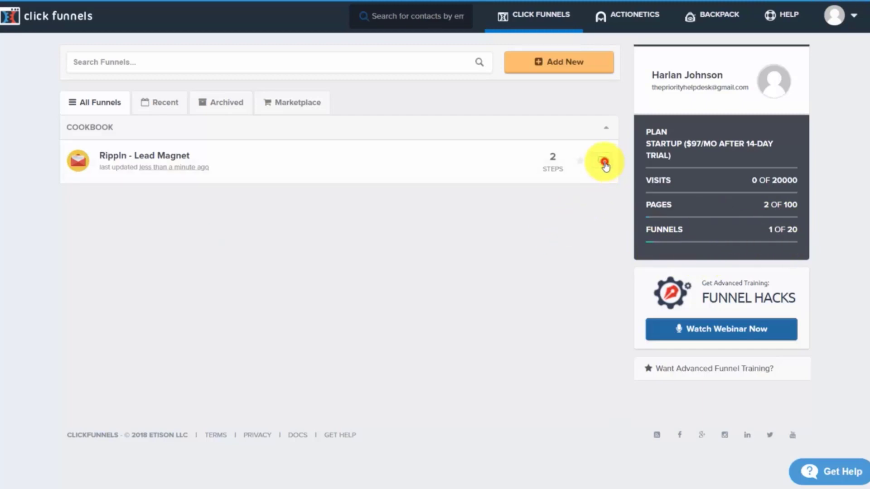
# Open the Rippln - Lead Magnet funnel, then start another new funnel with Add New
pyautogui.click(604, 163)
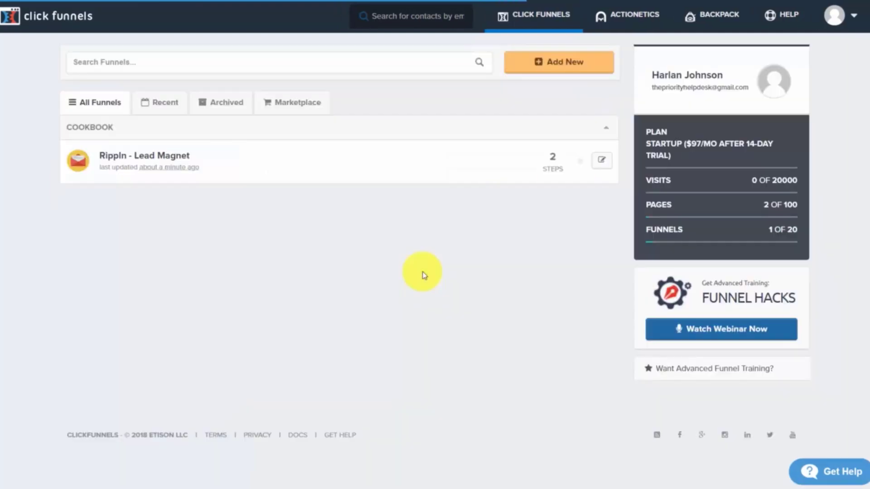
pyautogui.click(548, 66)
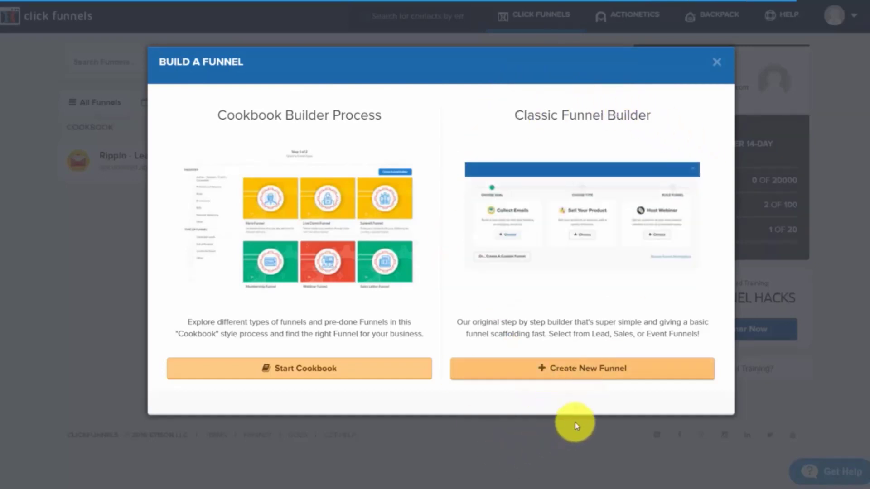
# Create a classic Collect Emails funnel named for the client plus 'Opt-In', tagged Opt-In Pages
pyautogui.click(587, 376)
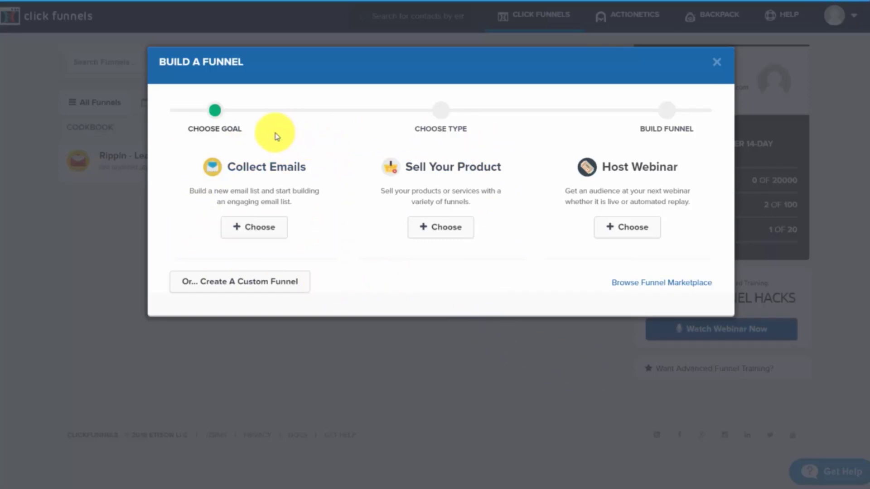
pyautogui.click(264, 235)
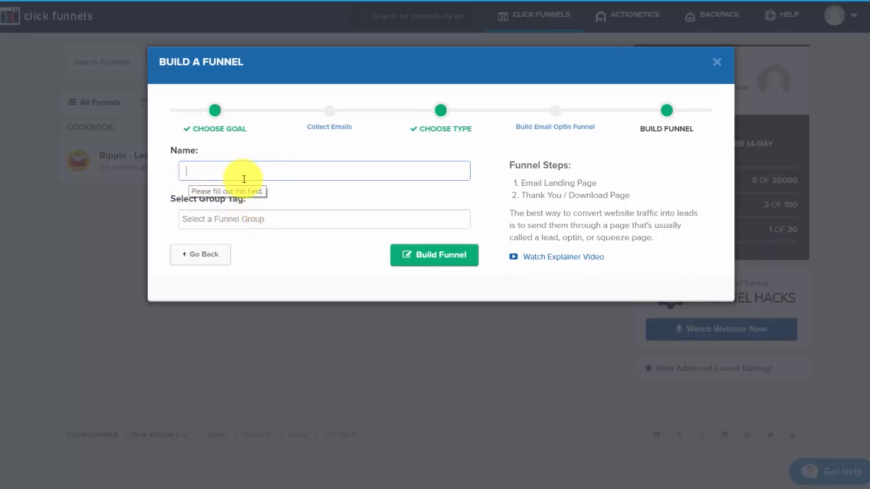
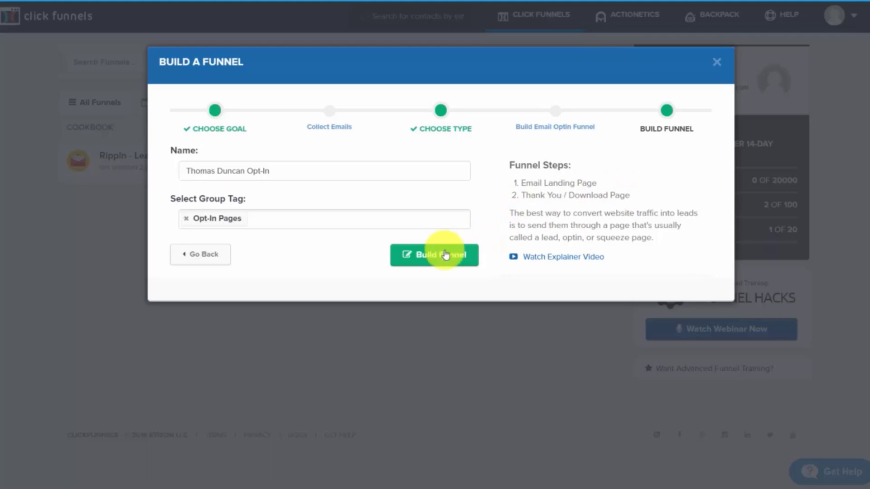
pyautogui.click(415, 258)
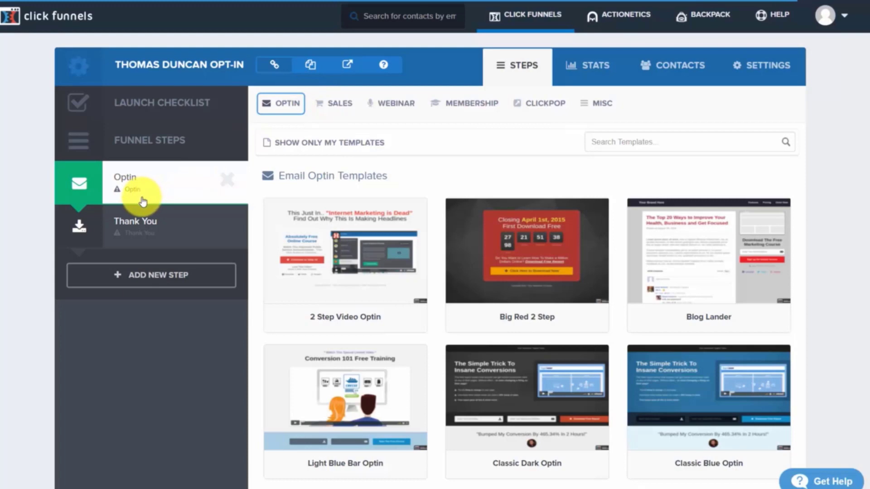
# Apply the Light Blue Bar Optin template to the Optin step
pyautogui.moveTo(340, 226)
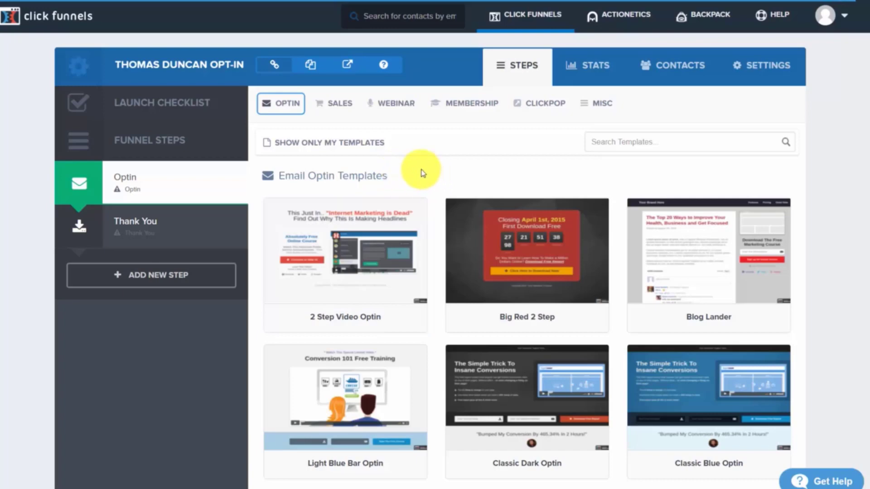
pyautogui.scroll(-3, 421, 173)
pyautogui.moveTo(347, 277)
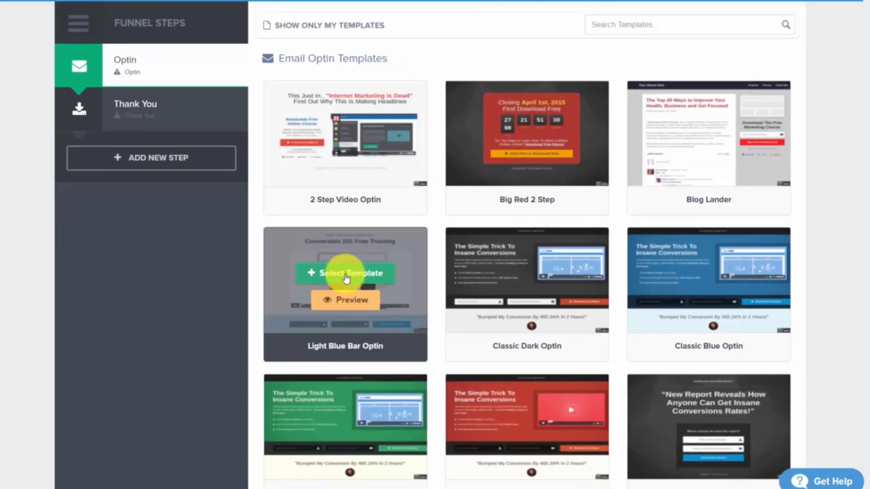
pyautogui.click(344, 279)
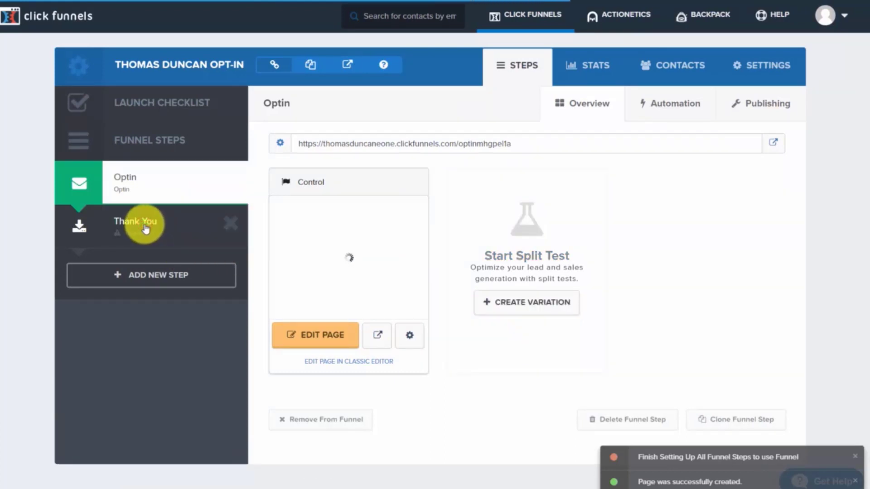
# Apply the Download Clean Dotted template to the Thank You step, then return to Optin
pyautogui.click(145, 228)
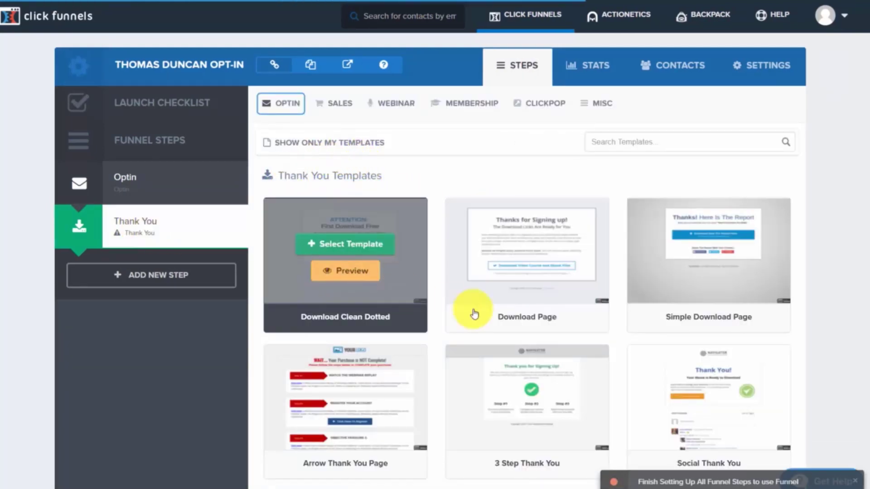
pyautogui.scroll(-5, 426, 256)
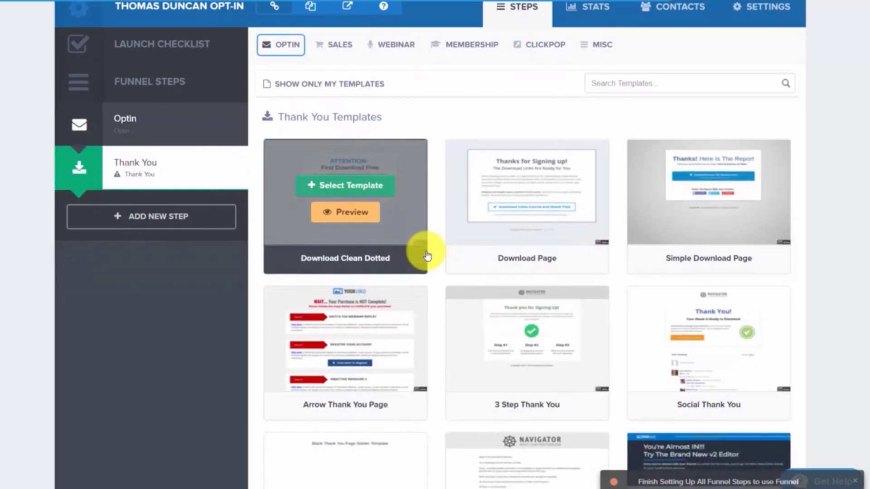
pyautogui.scroll(5, 531, 265)
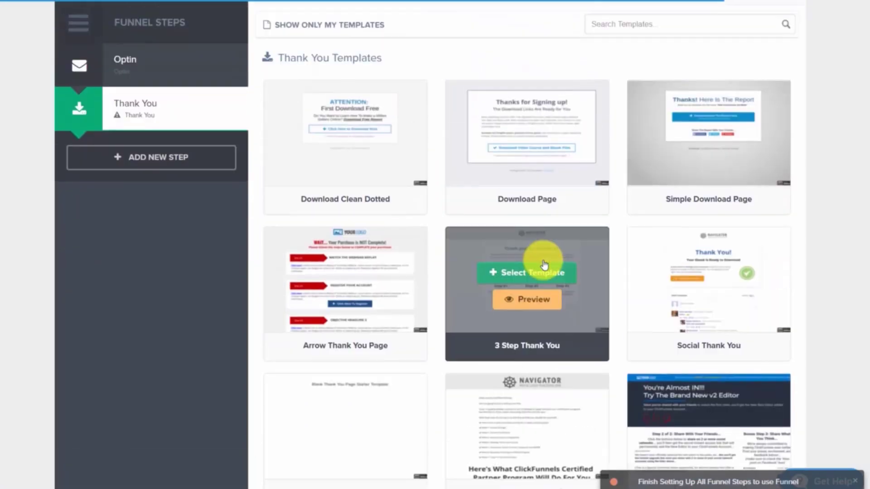
pyautogui.click(341, 130)
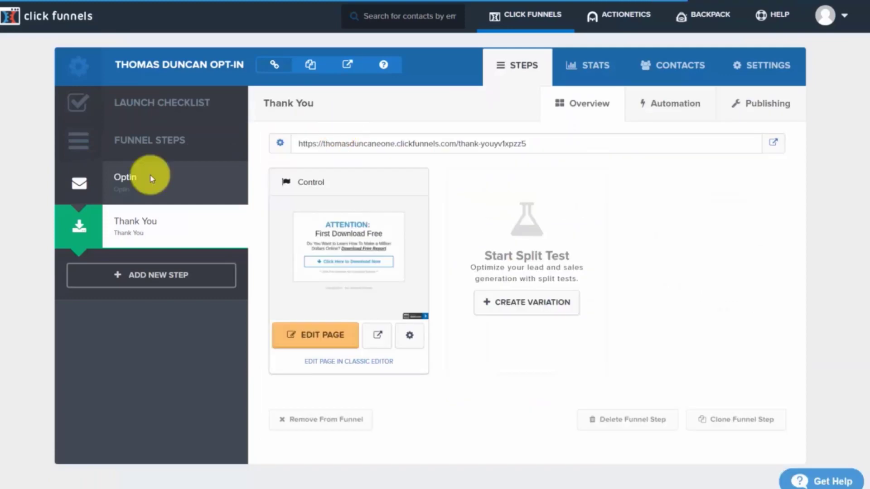
pyautogui.click(151, 175)
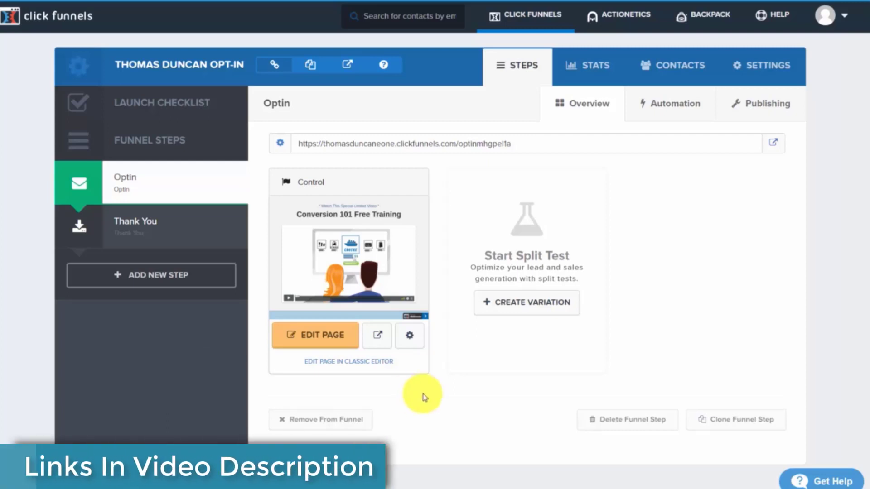
pyautogui.click(517, 25)
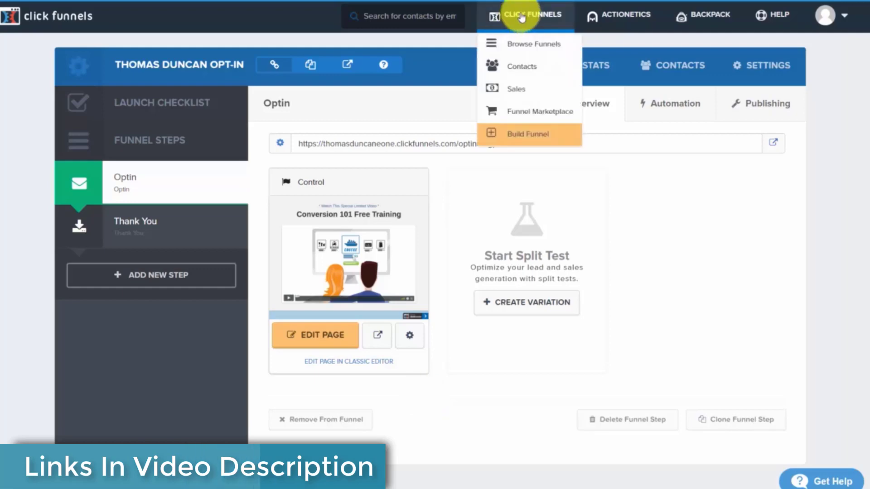
# Choose Browse Funnels from the CLICK FUNNELS menu to see all funnels
pyautogui.click(524, 43)
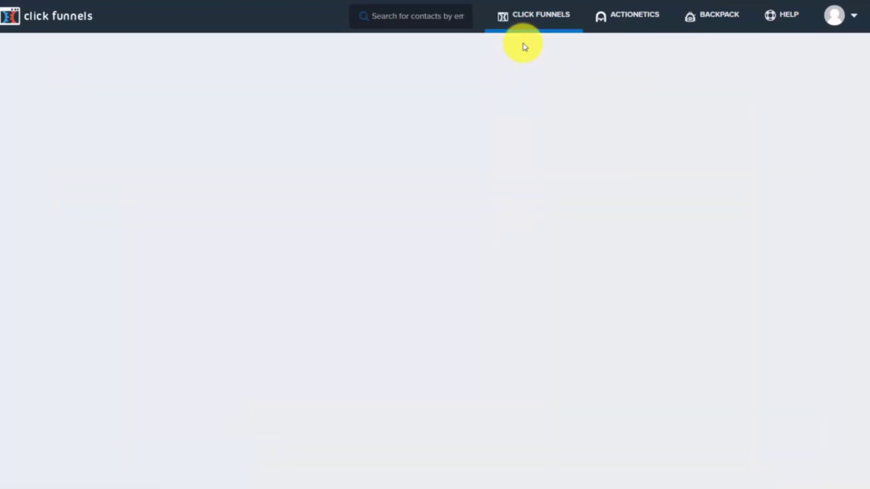